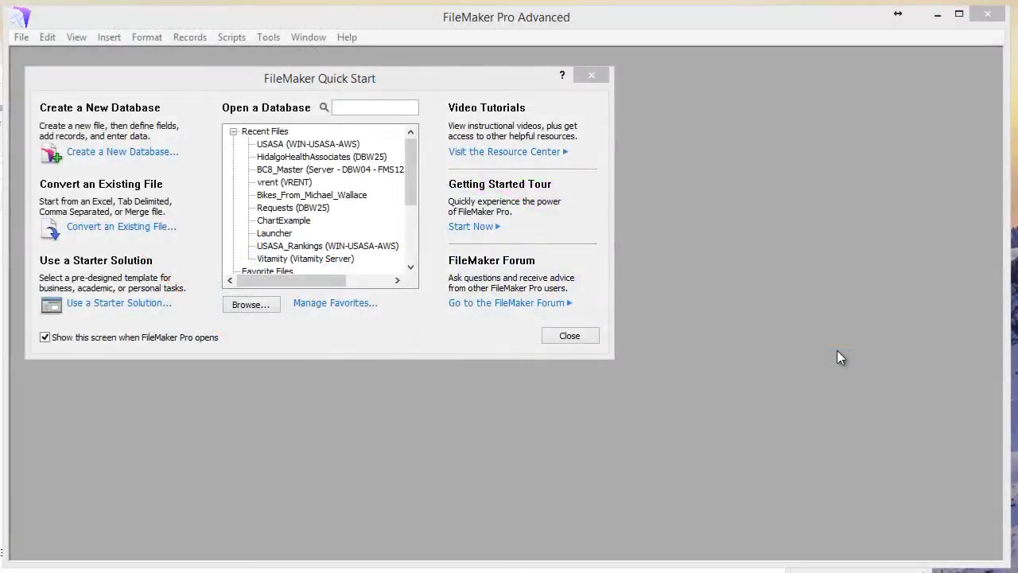
# Step: Create a new database named 'locked' in the Desktop folder through File > New Database
pyautogui.click(22, 39)
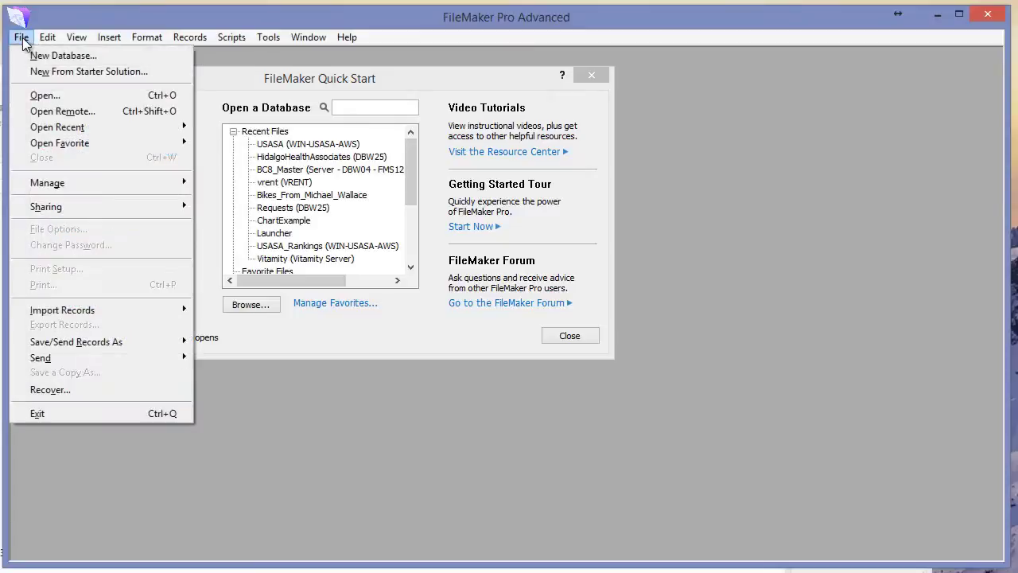
pyautogui.click(63, 55)
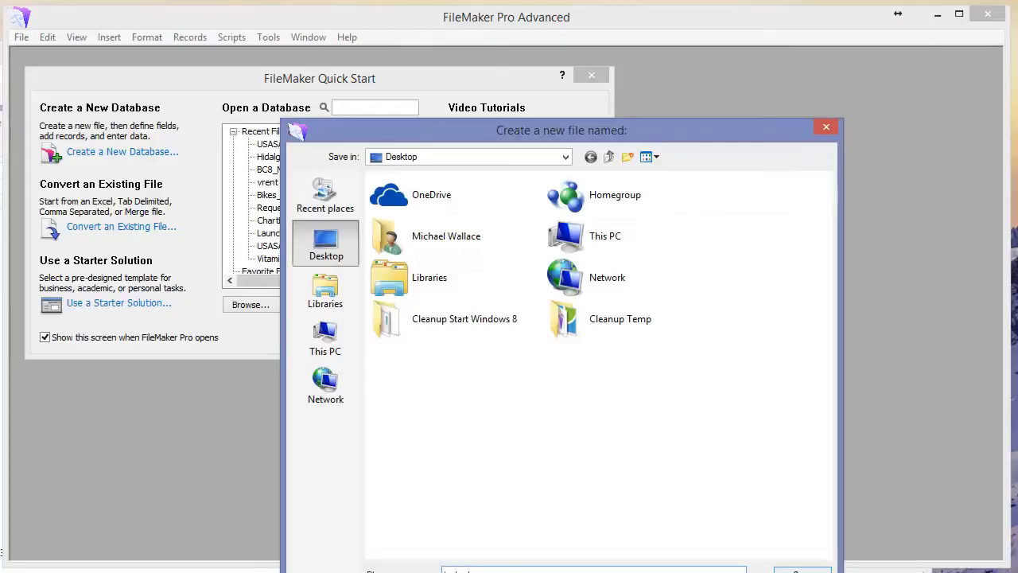
pyautogui.press('Escape')
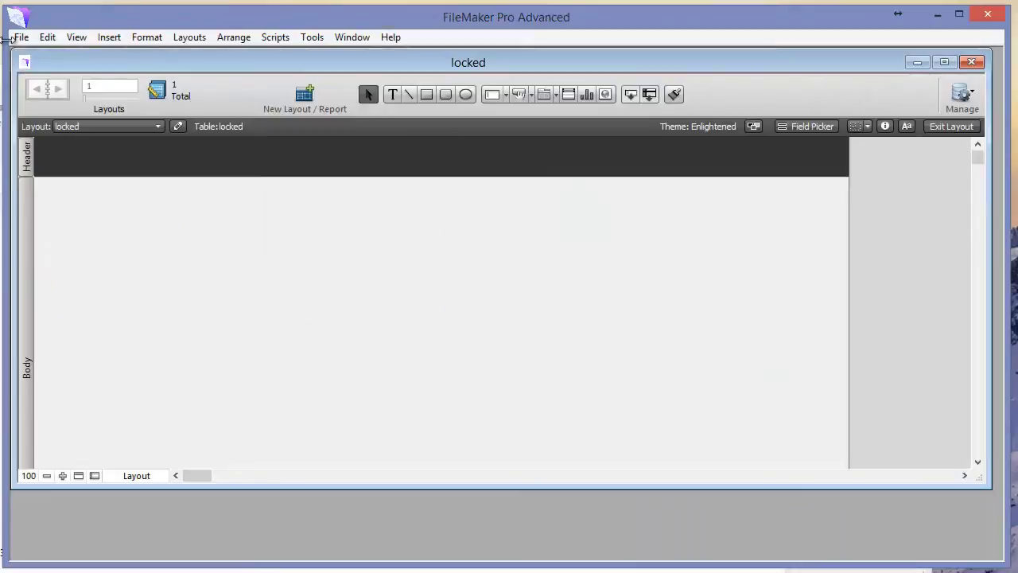
# Step: In Manage Security, give the Admin account a password and the description 'unknown'
pyautogui.click(21, 36)
pyautogui.moveTo(116, 186)
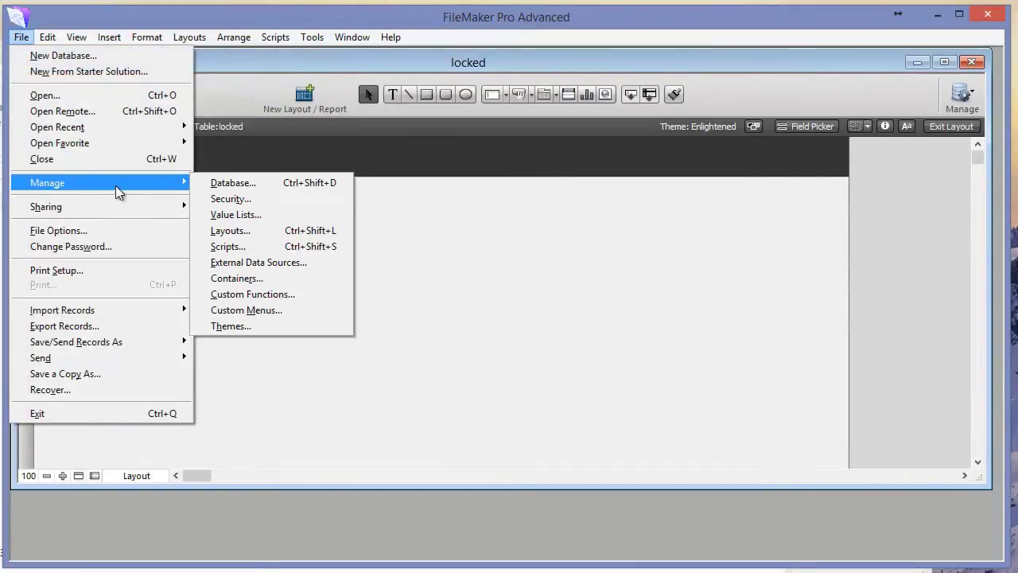
pyautogui.click(233, 202)
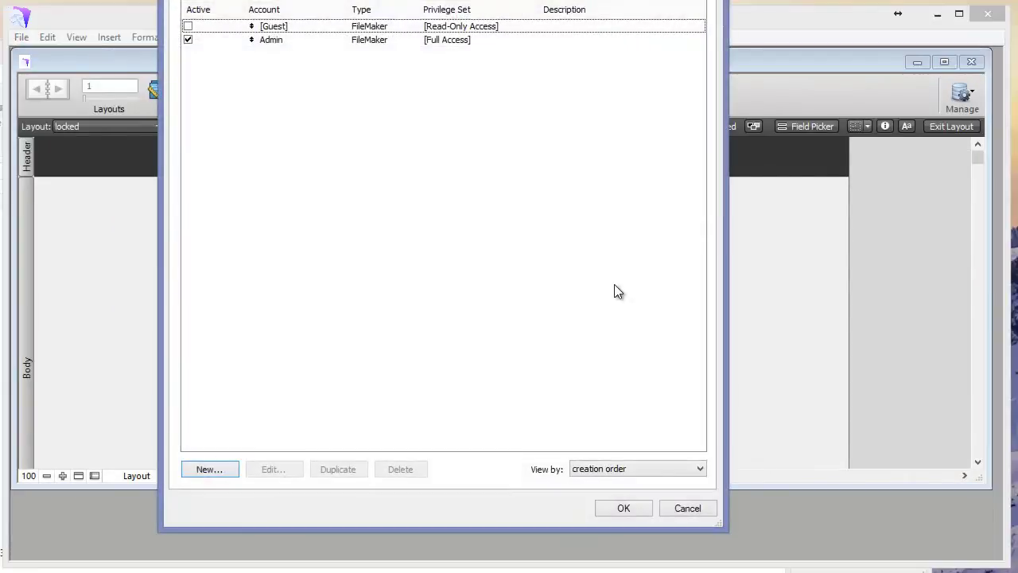
pyautogui.click(279, 46)
pyautogui.doubleClick(279, 46)
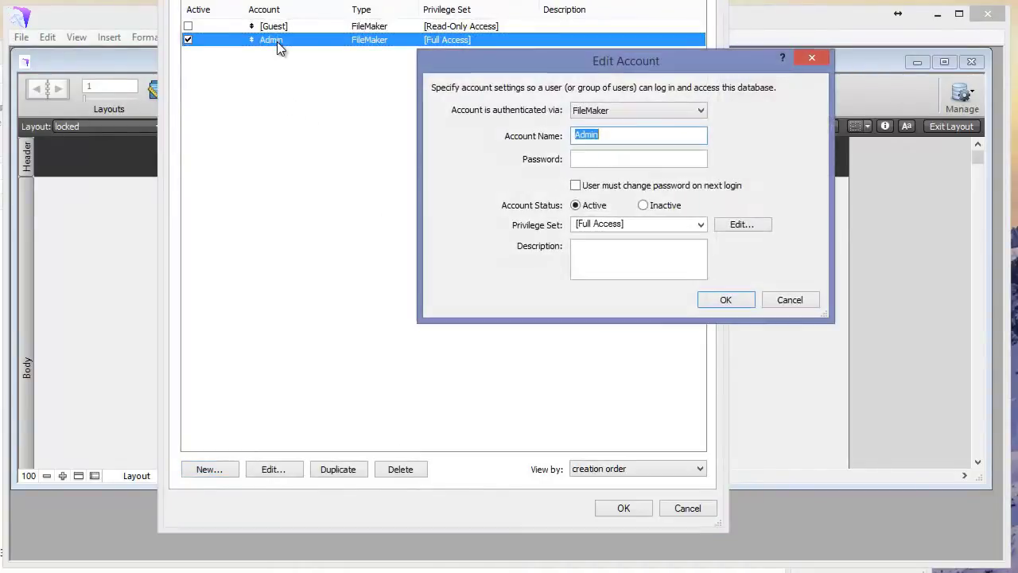
pyautogui.click(615, 160)
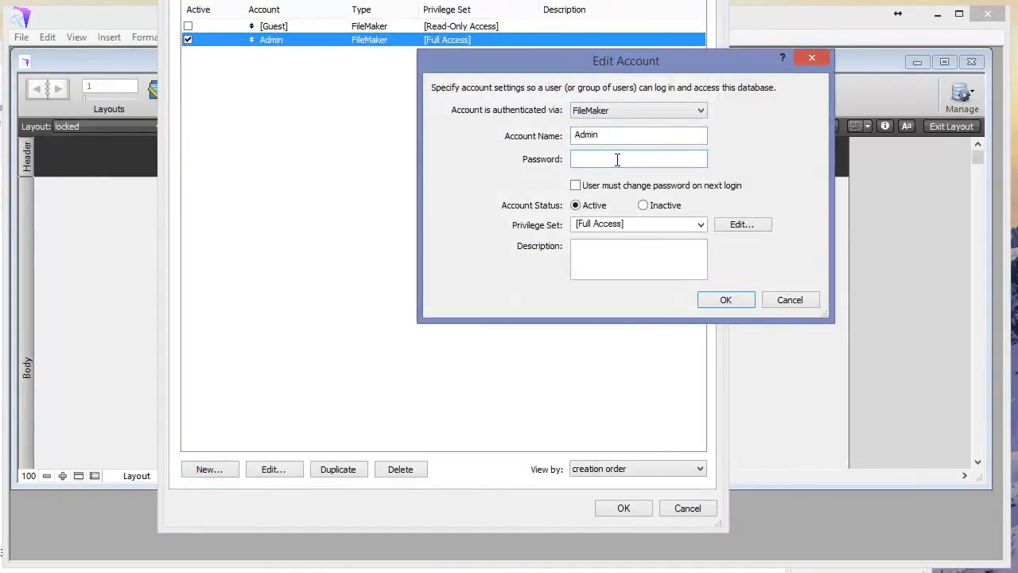
pyautogui.write('password')
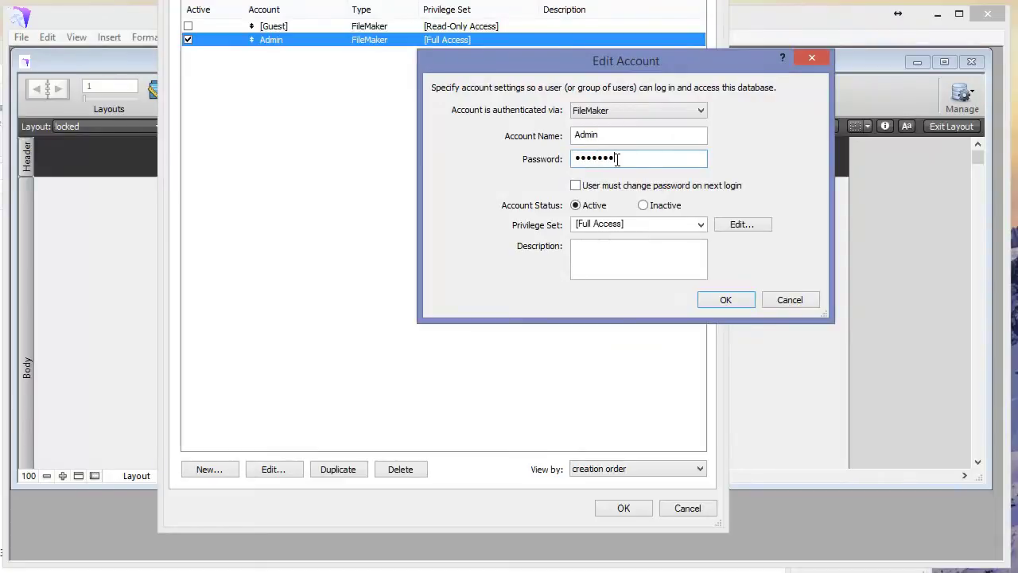
pyautogui.click(620, 252)
pyautogui.write('u')
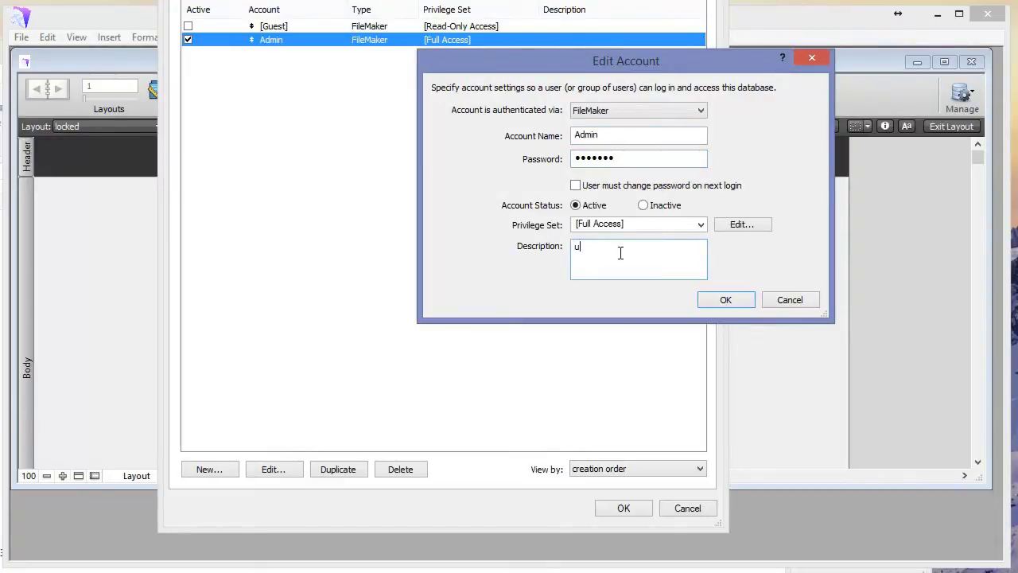
pyautogui.write('nknown')
pyautogui.click(728, 300)
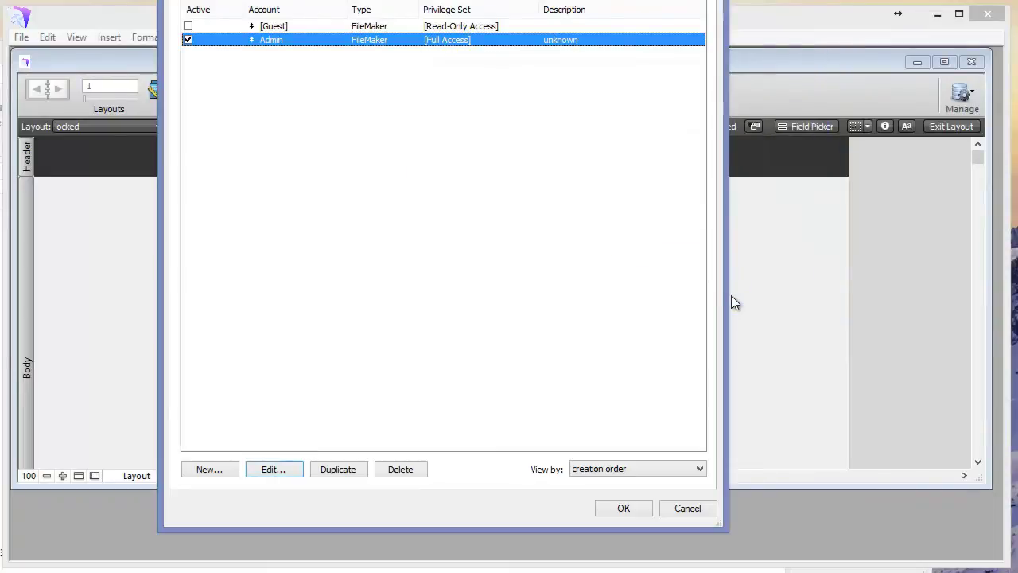
# Step: Create a new account named AnotherUser and give it a password
pyautogui.click(208, 469)
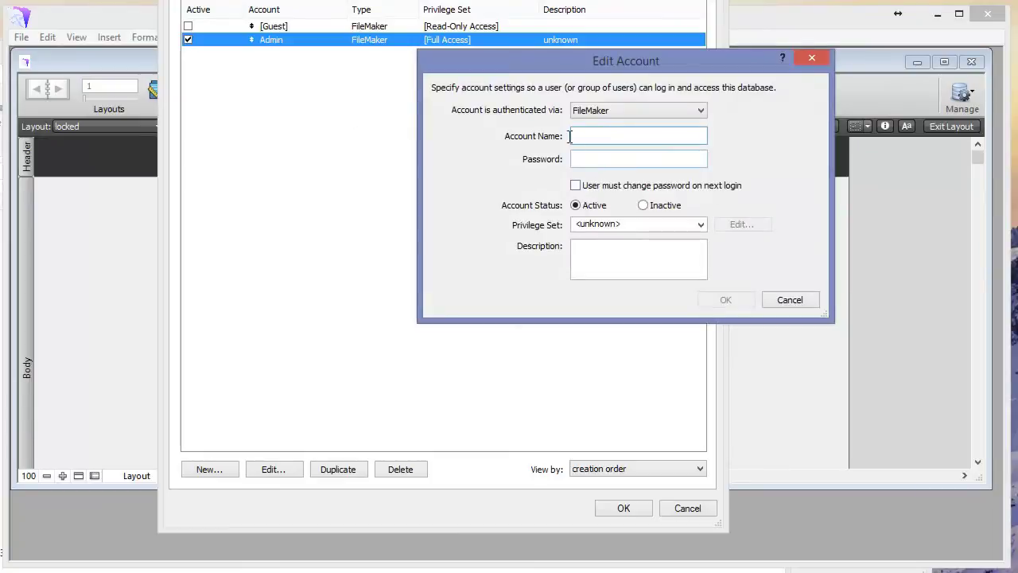
pyautogui.write('AnotherUser')
pyautogui.click(664, 162)
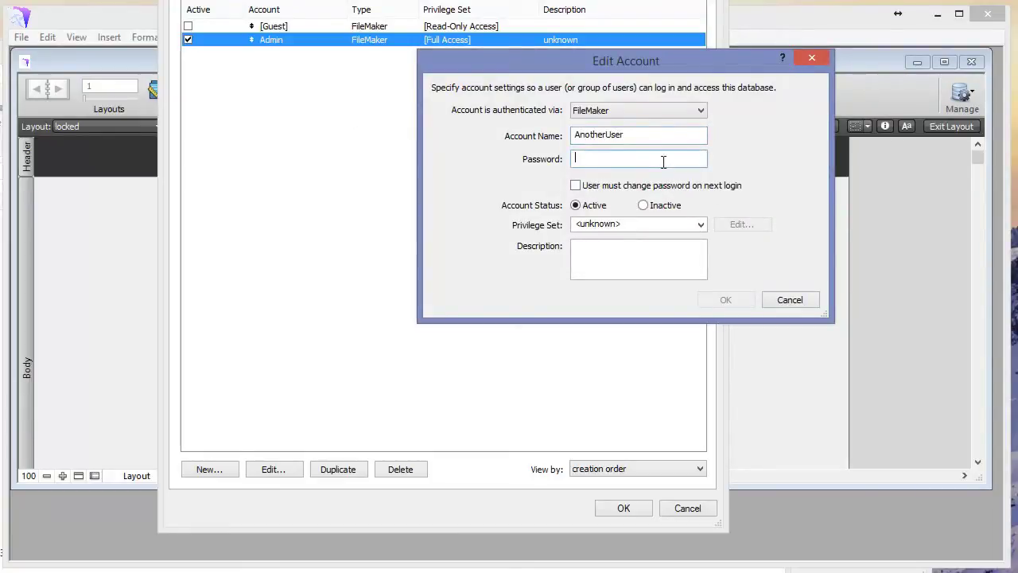
pyautogui.write('pass')
# Step: Give AnotherUser the [Data Entry Only] privilege set, save it, and apply the security changes
pyautogui.click(591, 226)
pyautogui.click(604, 239)
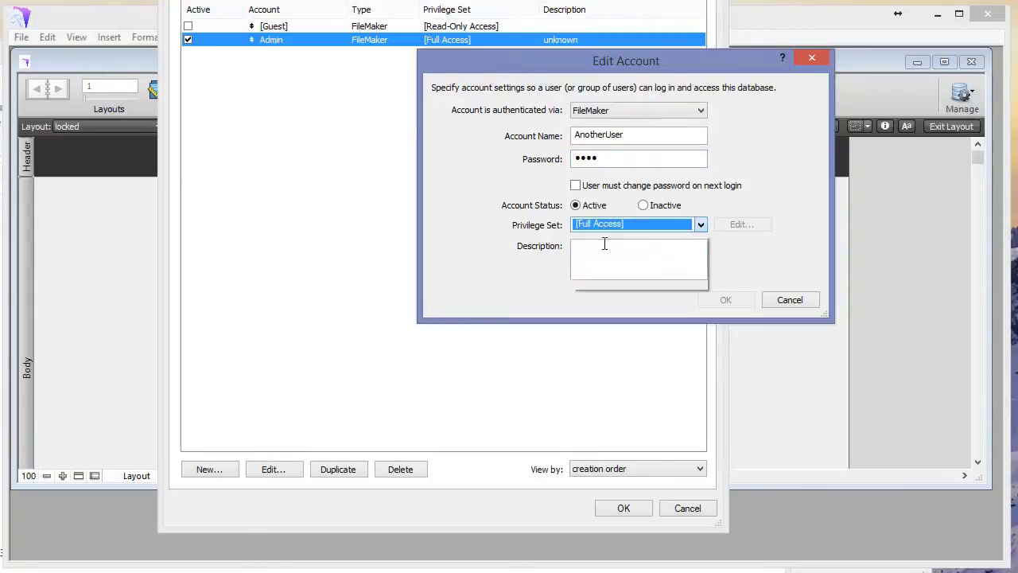
pyautogui.click(700, 225)
pyautogui.click(648, 241)
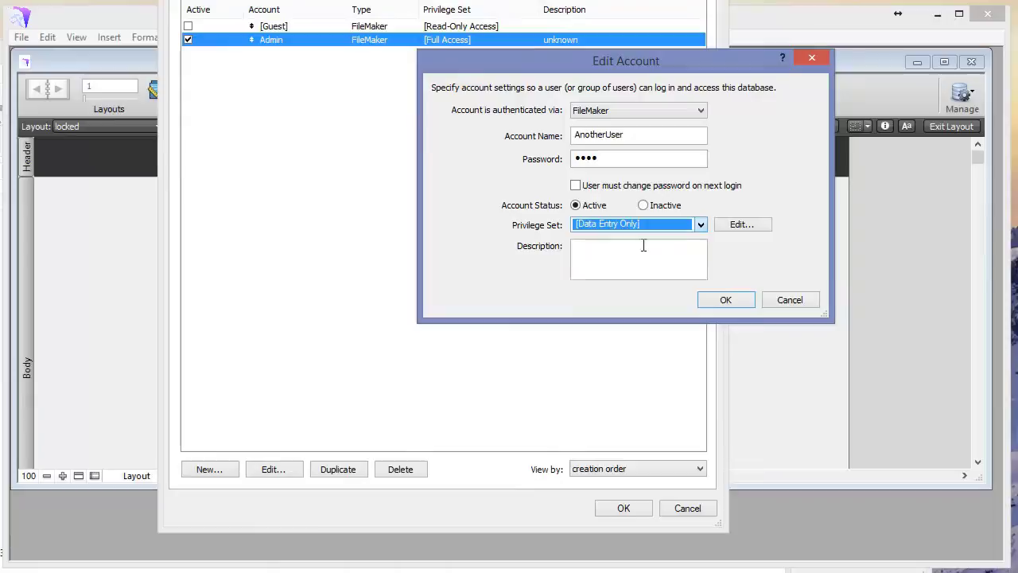
pyautogui.click(723, 302)
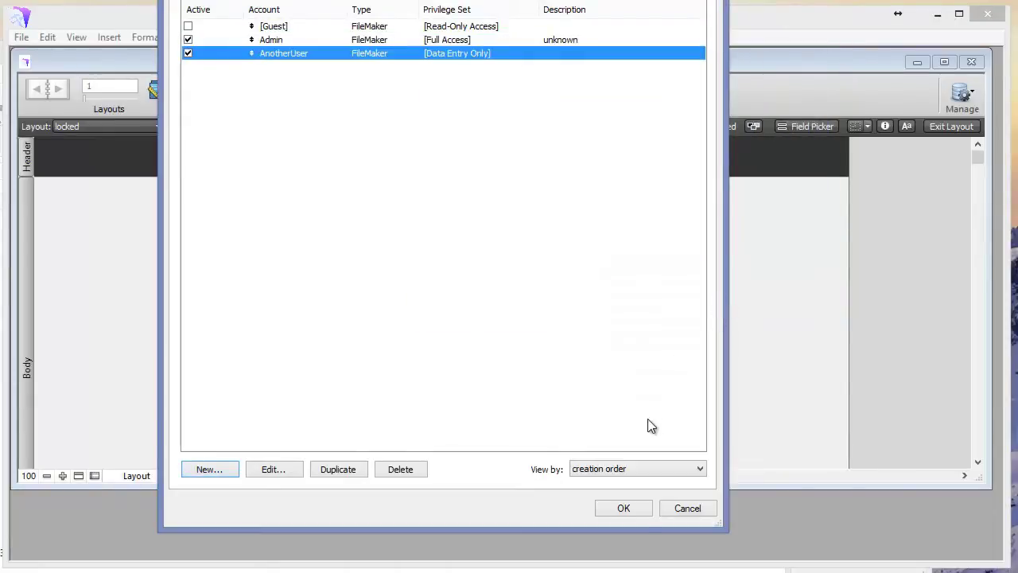
pyautogui.click(623, 509)
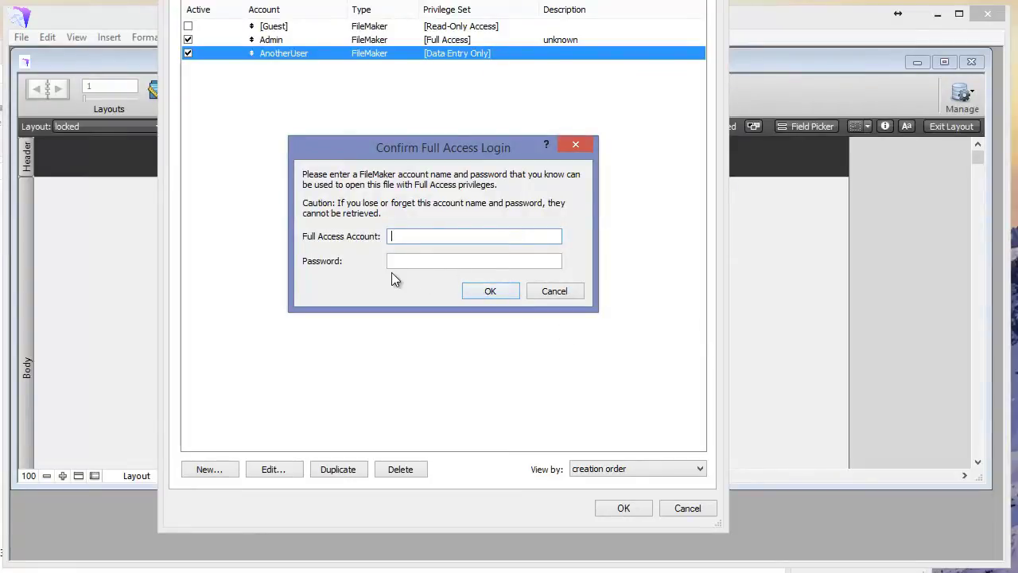
# Step: Confirm the Full Access login with account name admin and the Admin password
pyautogui.write('admin')
pyautogui.press('Tab')
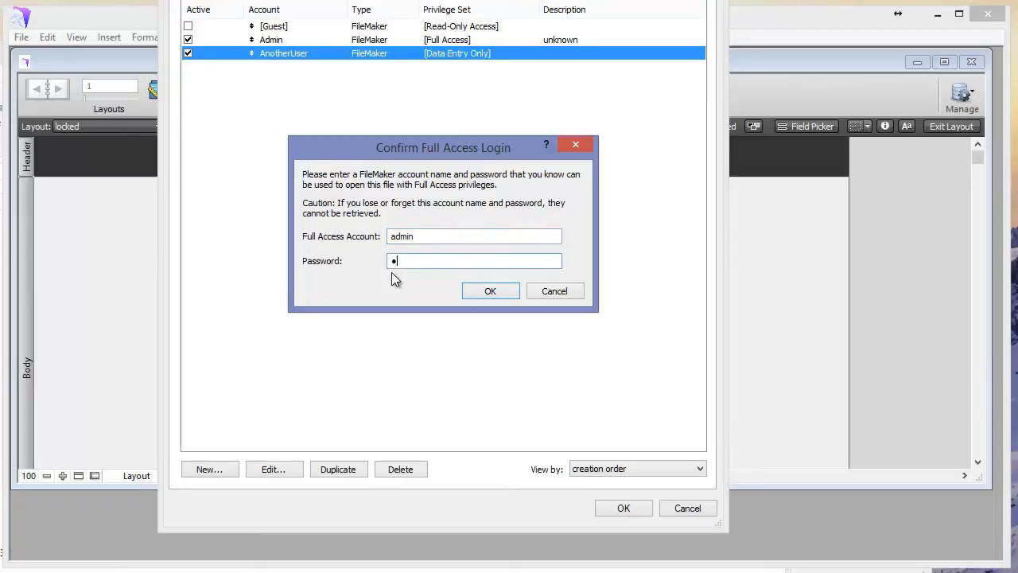
pyautogui.write('•••••••')
pyautogui.click(490, 291)
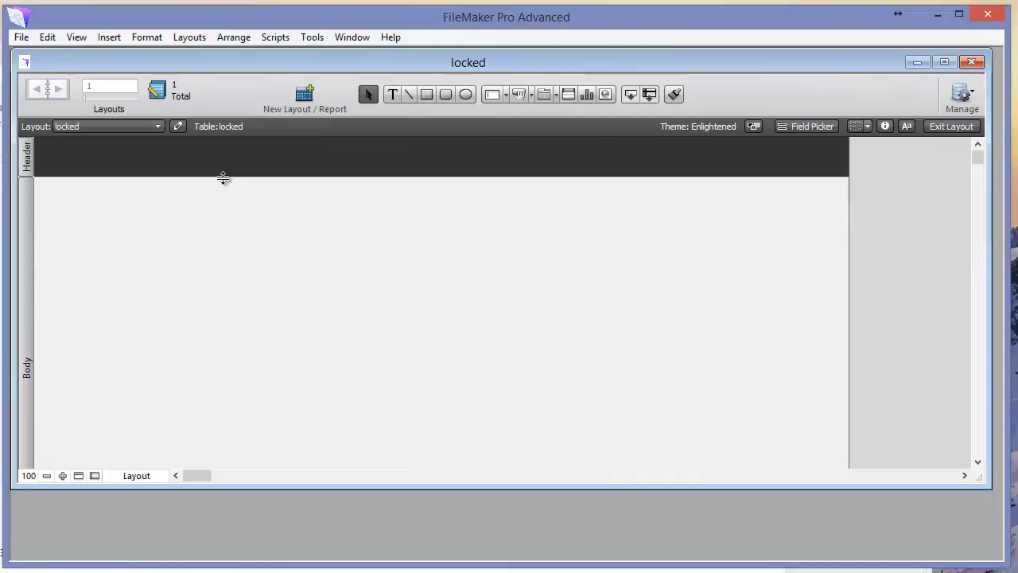
# Step: Close the locked database window and the Quick Start screen, then drag locked.fmp12 over FileMaker
pyautogui.click(972, 63)
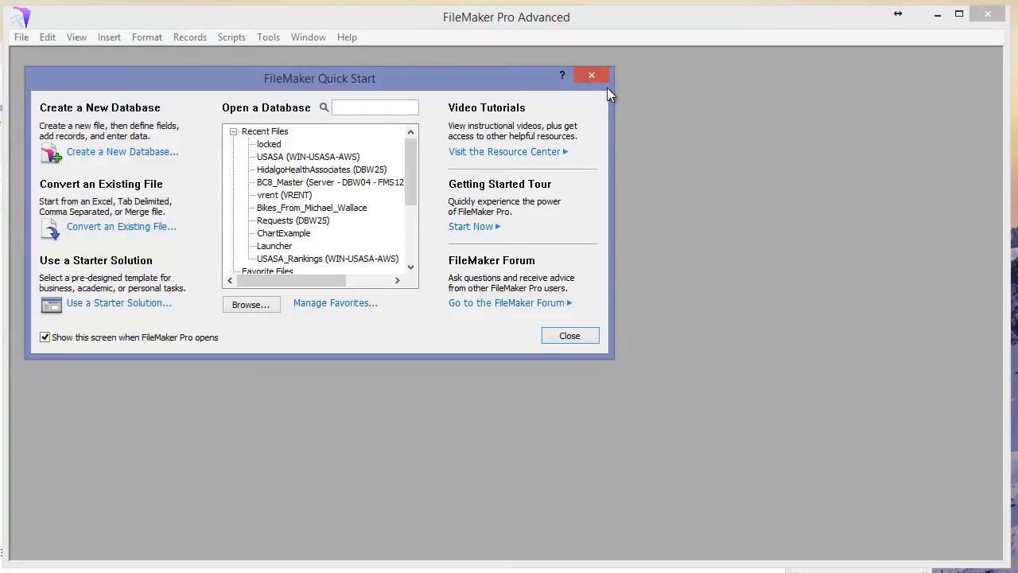
pyautogui.click(595, 76)
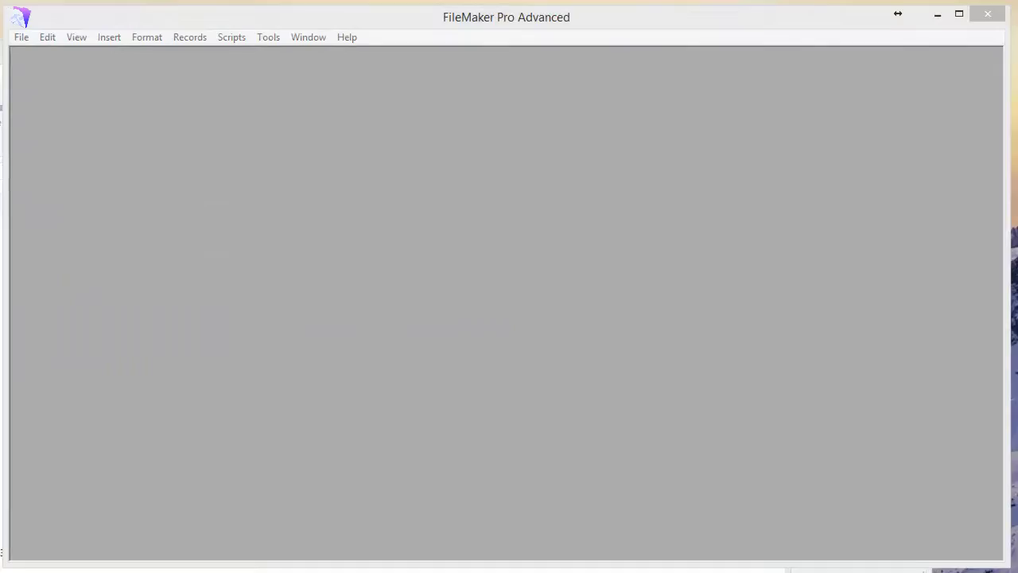
pyautogui.moveTo(213, 3)
pyautogui.mouseDown()
pyautogui.moveTo(222, 50)
pyautogui.moveTo(289, 142)
pyautogui.moveTo(202, 6)
pyautogui.moveTo(202, 20)
pyautogui.moveTo(218, 11)
pyautogui.mouseUp()
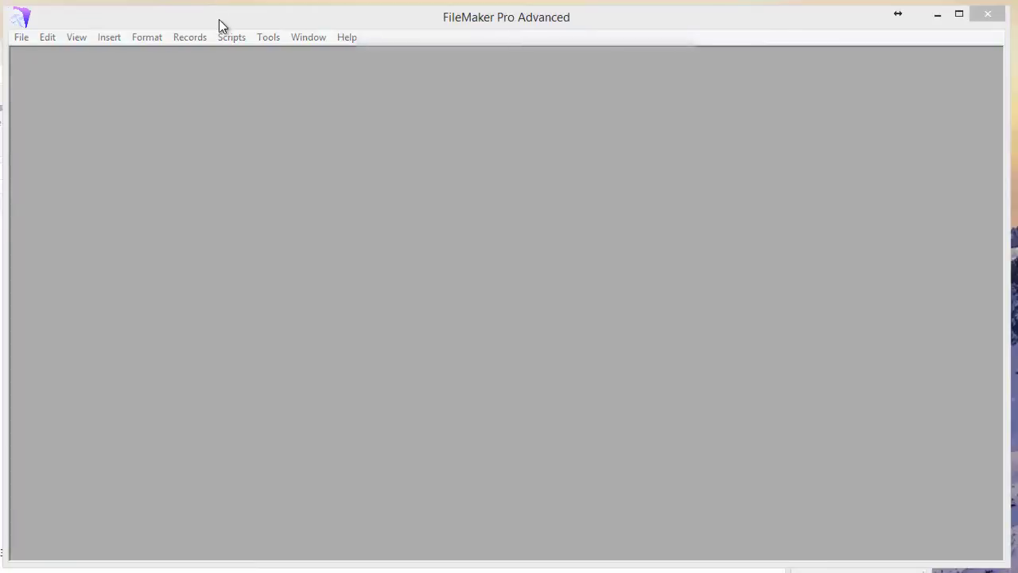
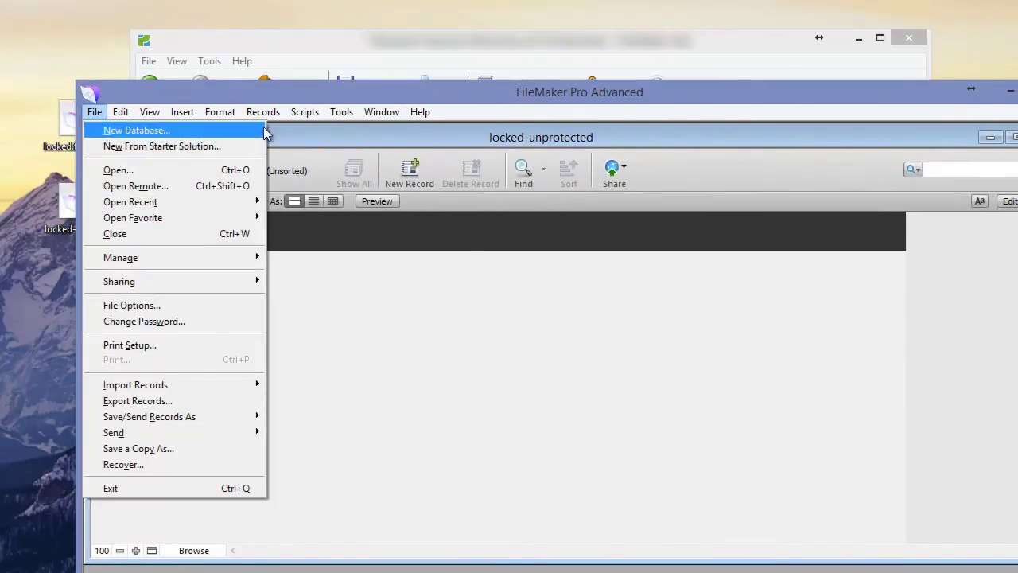
# Step: Close the File menu and reopen it to reach the Manage commands for locked-unprotected
pyautogui.click(95, 111)
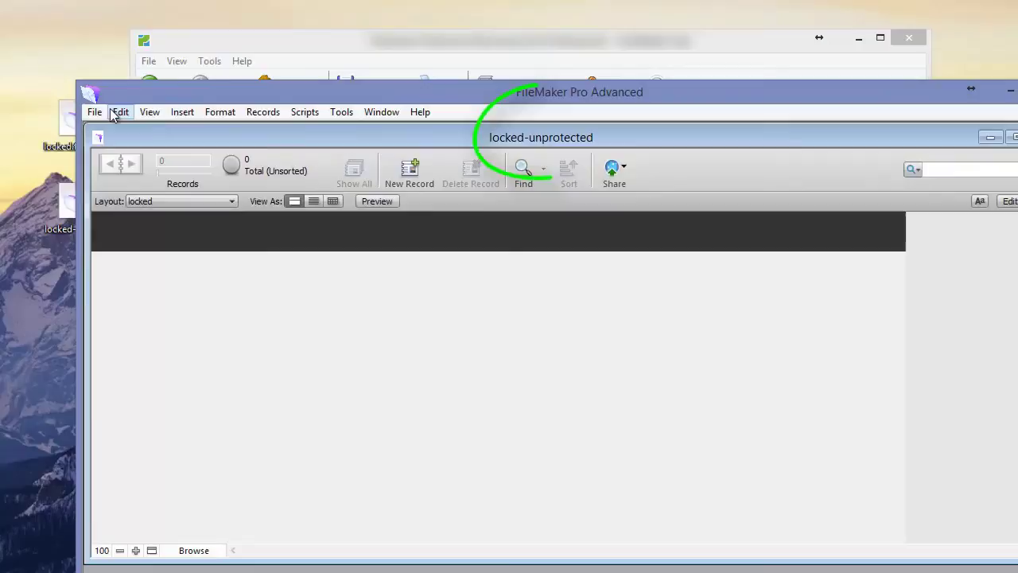
pyautogui.click(305, 111)
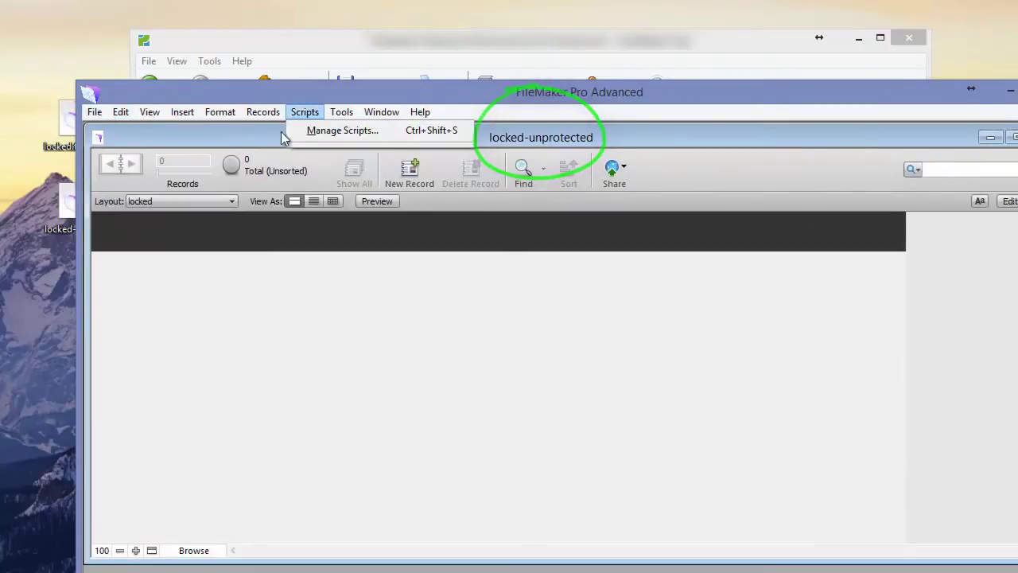
# Step: Open Manage > Security, check that Admin has Full Access, and dismiss it without changes
pyautogui.moveTo(94, 111)
pyautogui.moveTo(229, 256)
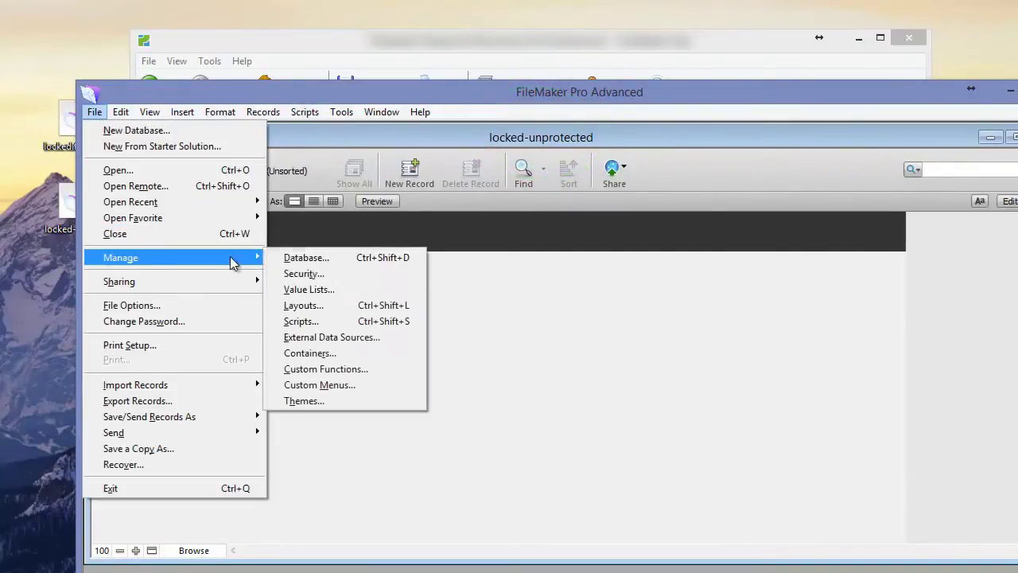
pyautogui.click(348, 276)
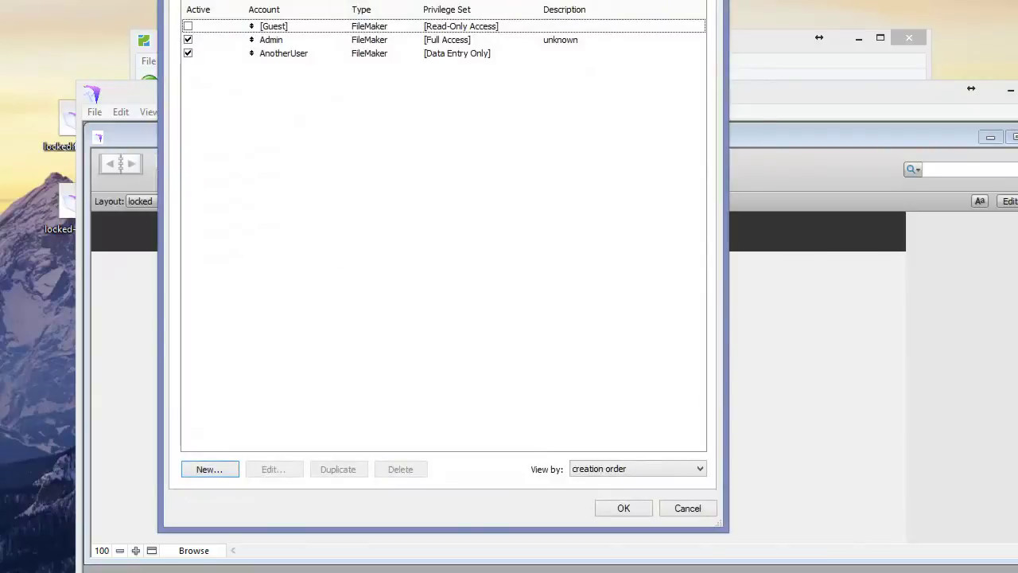
pyautogui.moveTo(342, 260); pyautogui.dragTo(345, 73)
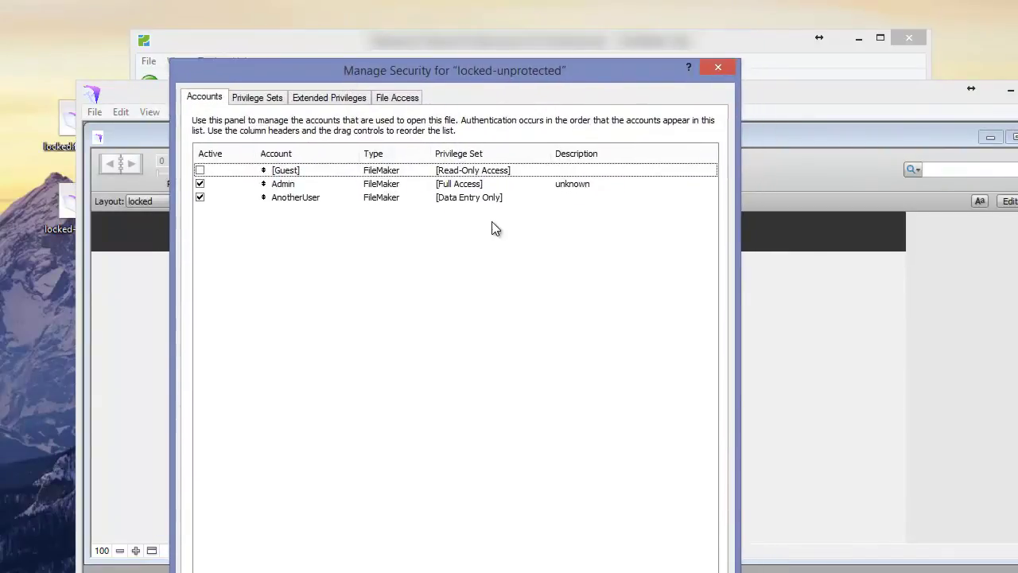
pyautogui.click(285, 187)
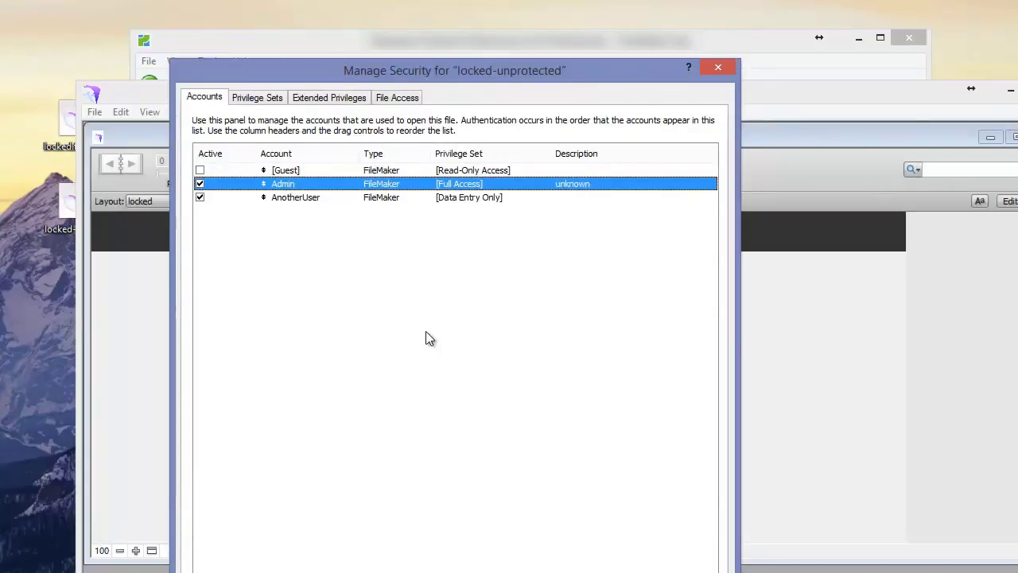
pyautogui.press('Escape')
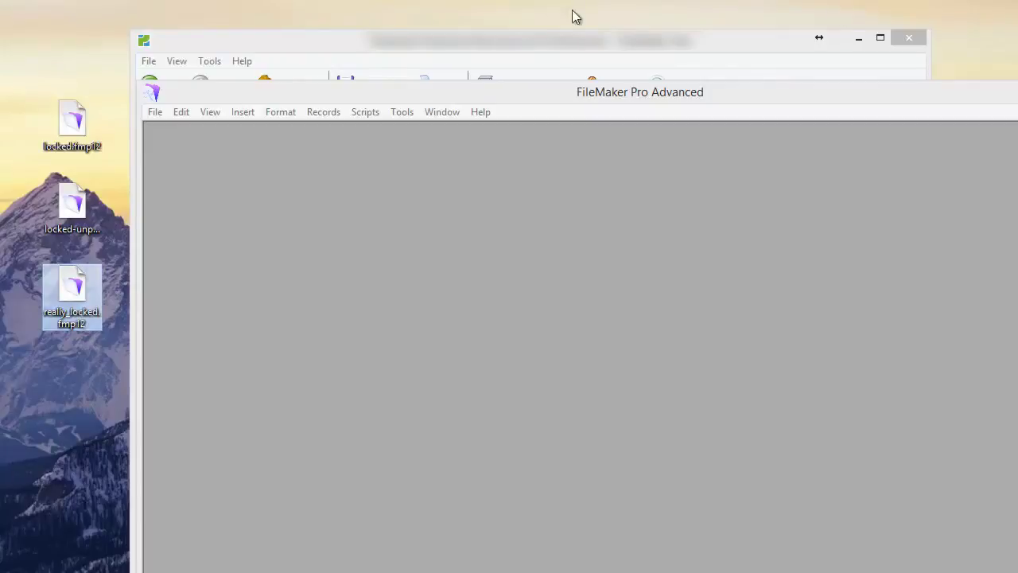
# Step: Briefly open and close Developer Utilities, then drop really_locked.fmp12 onto FileMaker to open it
pyautogui.click(401, 113)
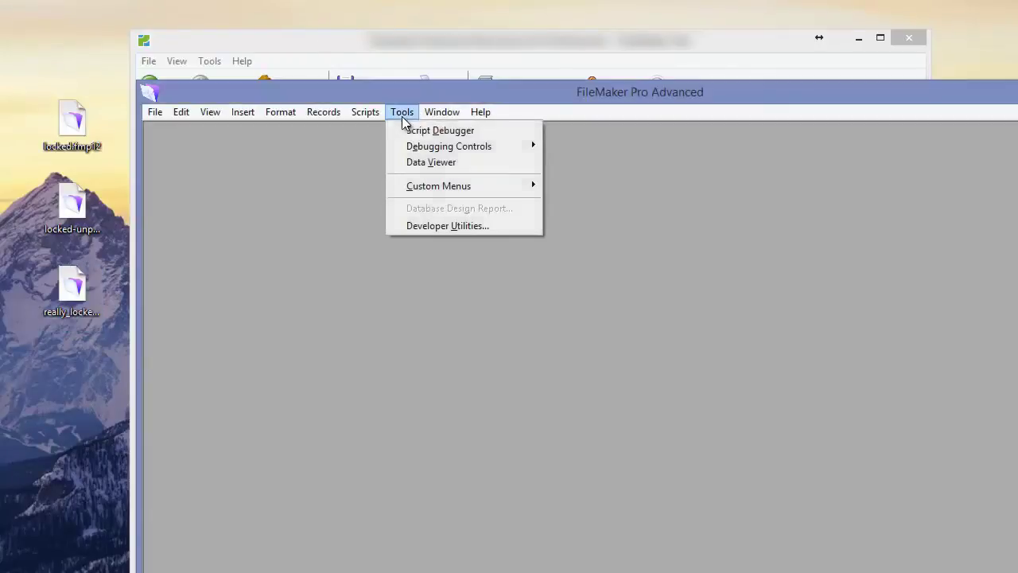
pyautogui.click(433, 228)
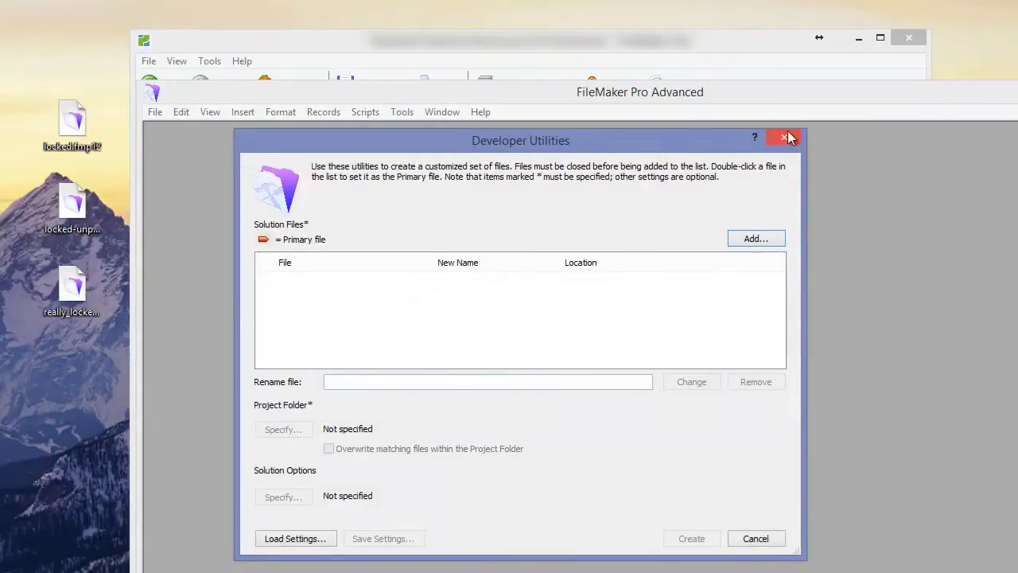
pyautogui.click(784, 137)
pyautogui.moveTo(64, 297); pyautogui.dragTo(418, 316)
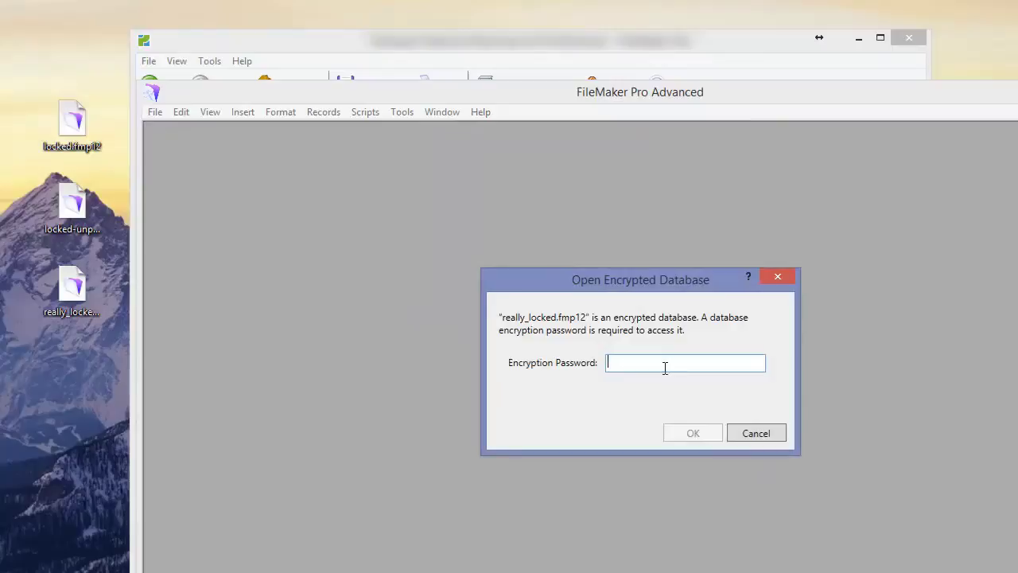
# Step: Enter the encryption password for really_locked, correcting a typo, and submit it
pyautogui.write('******')
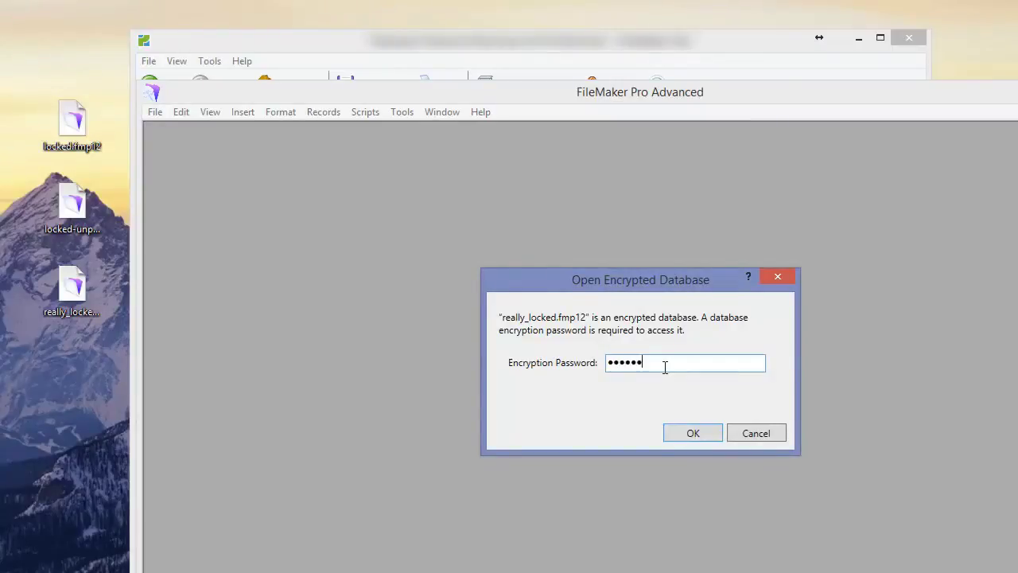
pyautogui.press('BackSpace')
pyautogui.press('BackSpace')
pyautogui.press('BackSpace')
pyautogui.press('BackSpace')
pyautogui.press('BackSpace')
pyautogui.press('BackSpace')
pyautogui.write('******')
pyautogui.press('Return')
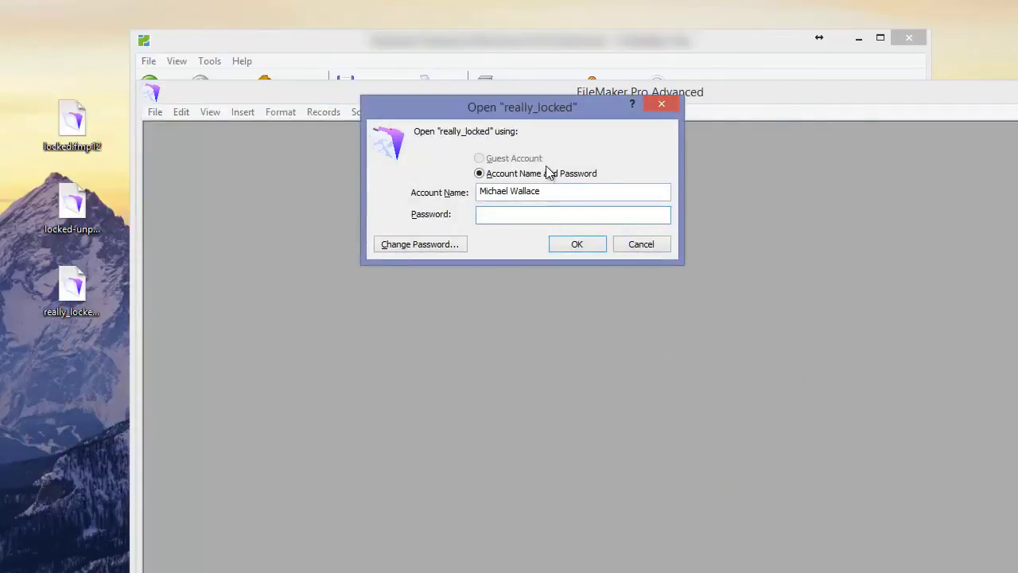
# Step: Log in with account name admin and its password to open the database
pyautogui.hotkey('shift', 'Tab')
pyautogui.write('admin')
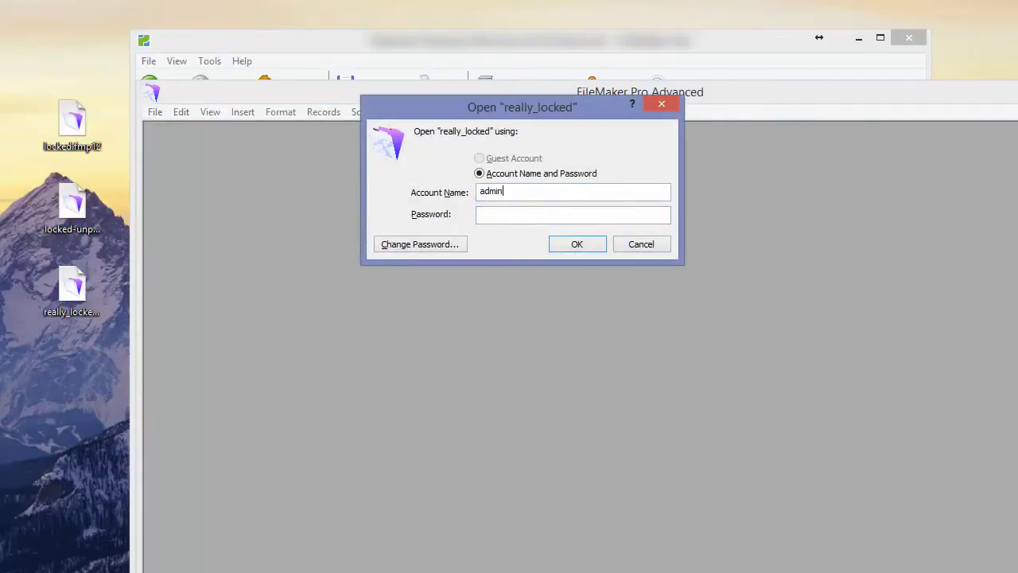
pyautogui.press('Tab')
pyautogui.write('*****')
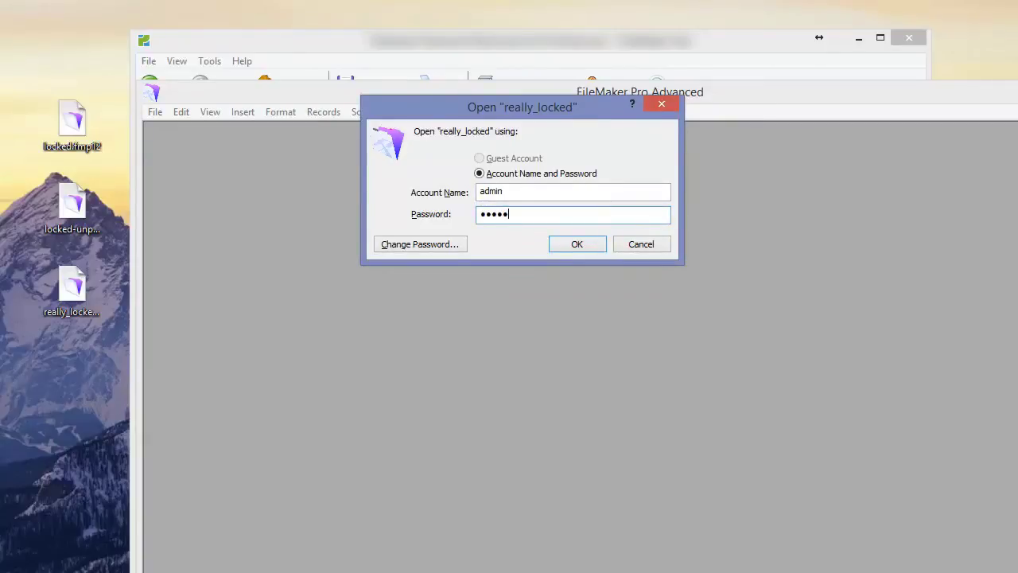
pyautogui.write('***')
pyautogui.press('Return')
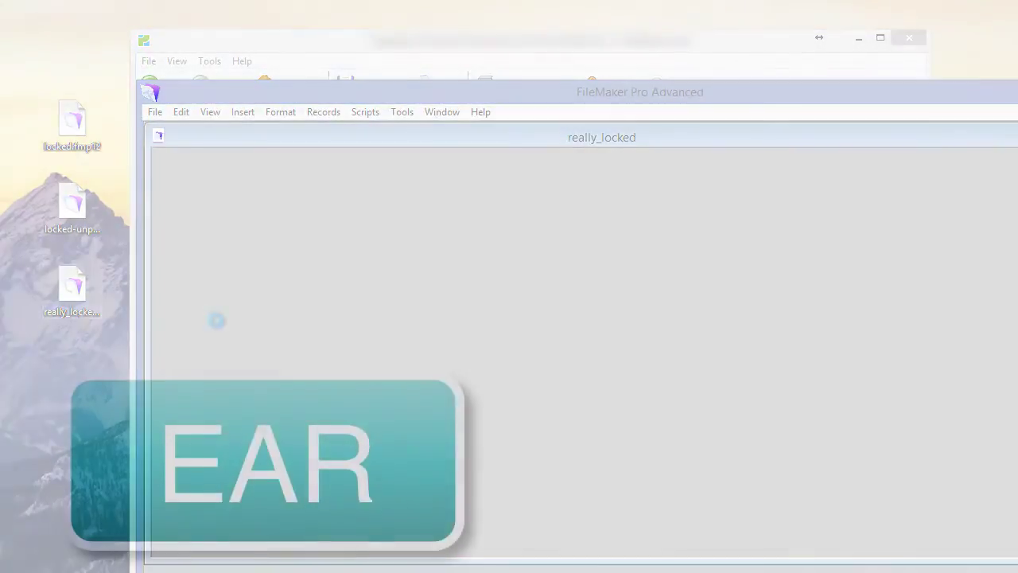
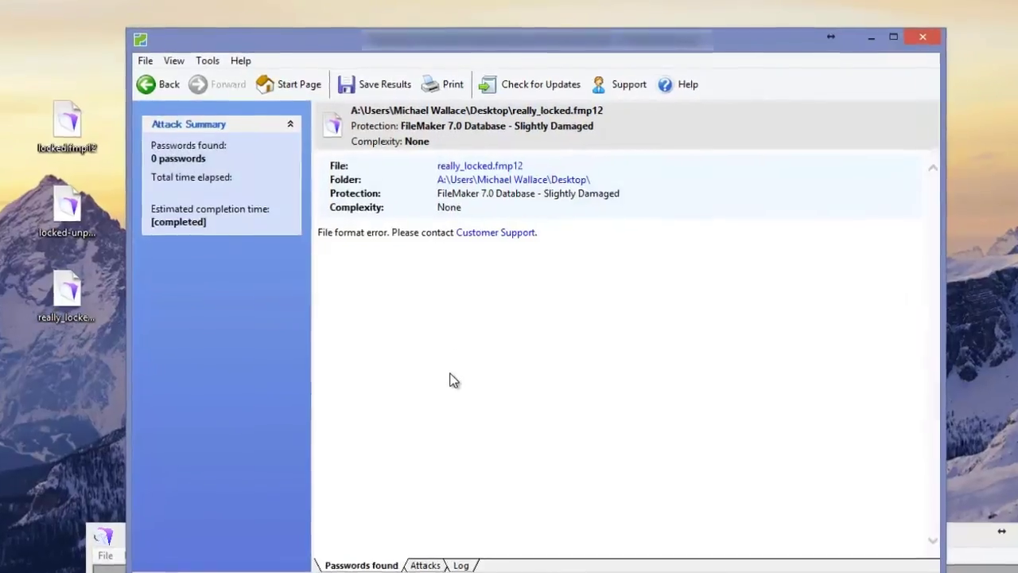
# Step: Select the 'File format error. Please contact Customer Support.' line in the really_locked.fmp12 results
pyautogui.moveTo(318, 233); pyautogui.dragTo(431, 235)
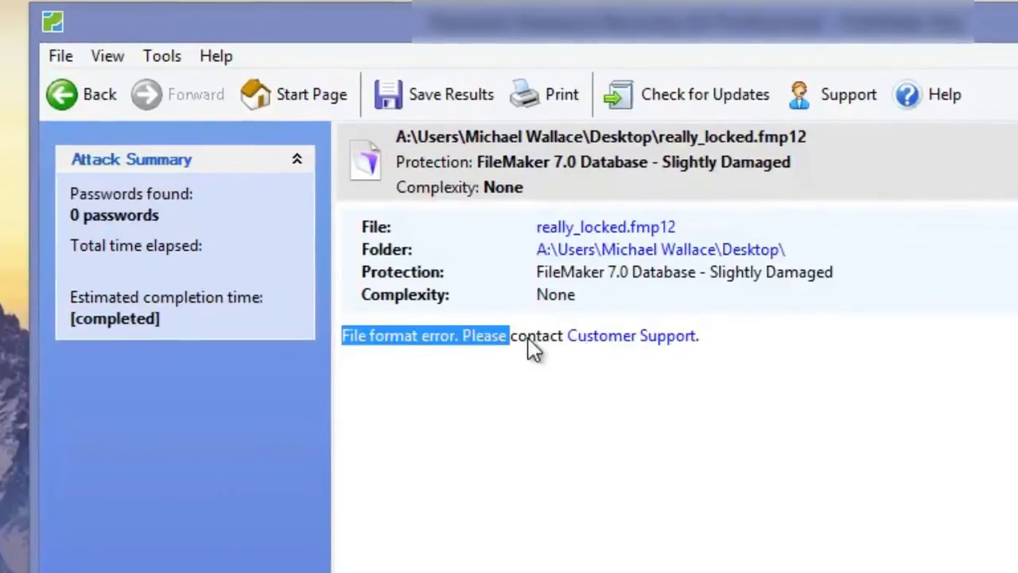